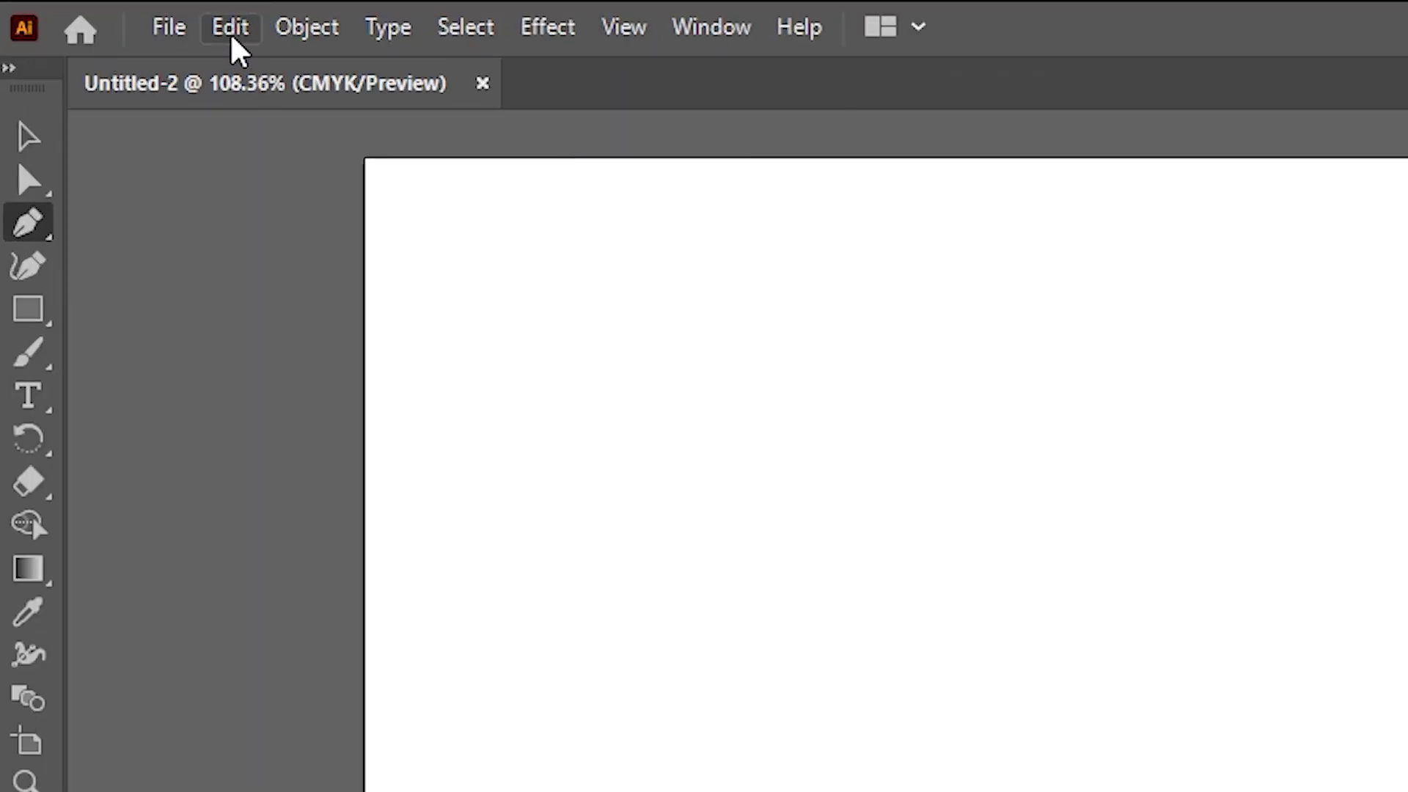
- Uncheck Use Precise Cursors in the General preferences and confirm with OK
left_click(236, 45)
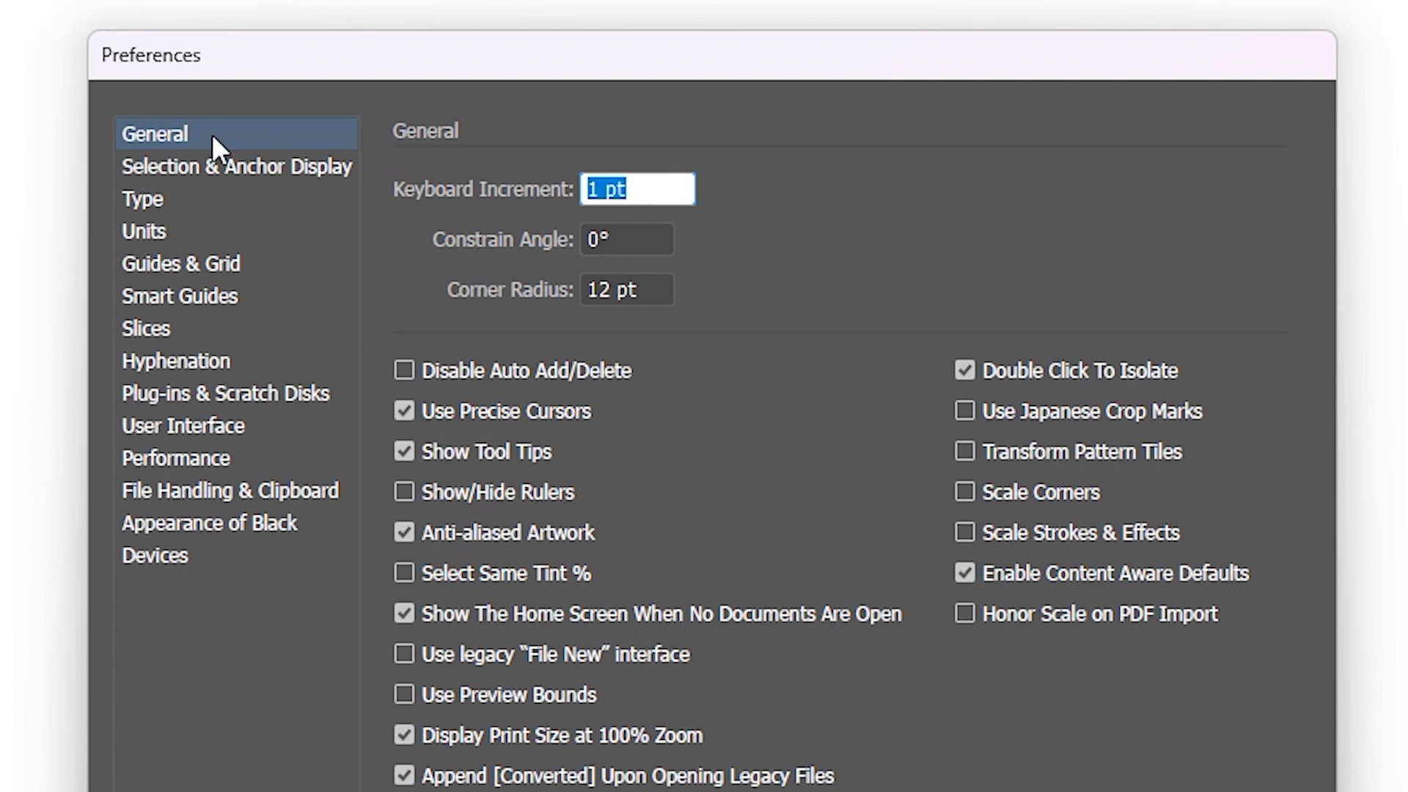
left_click(211, 135)
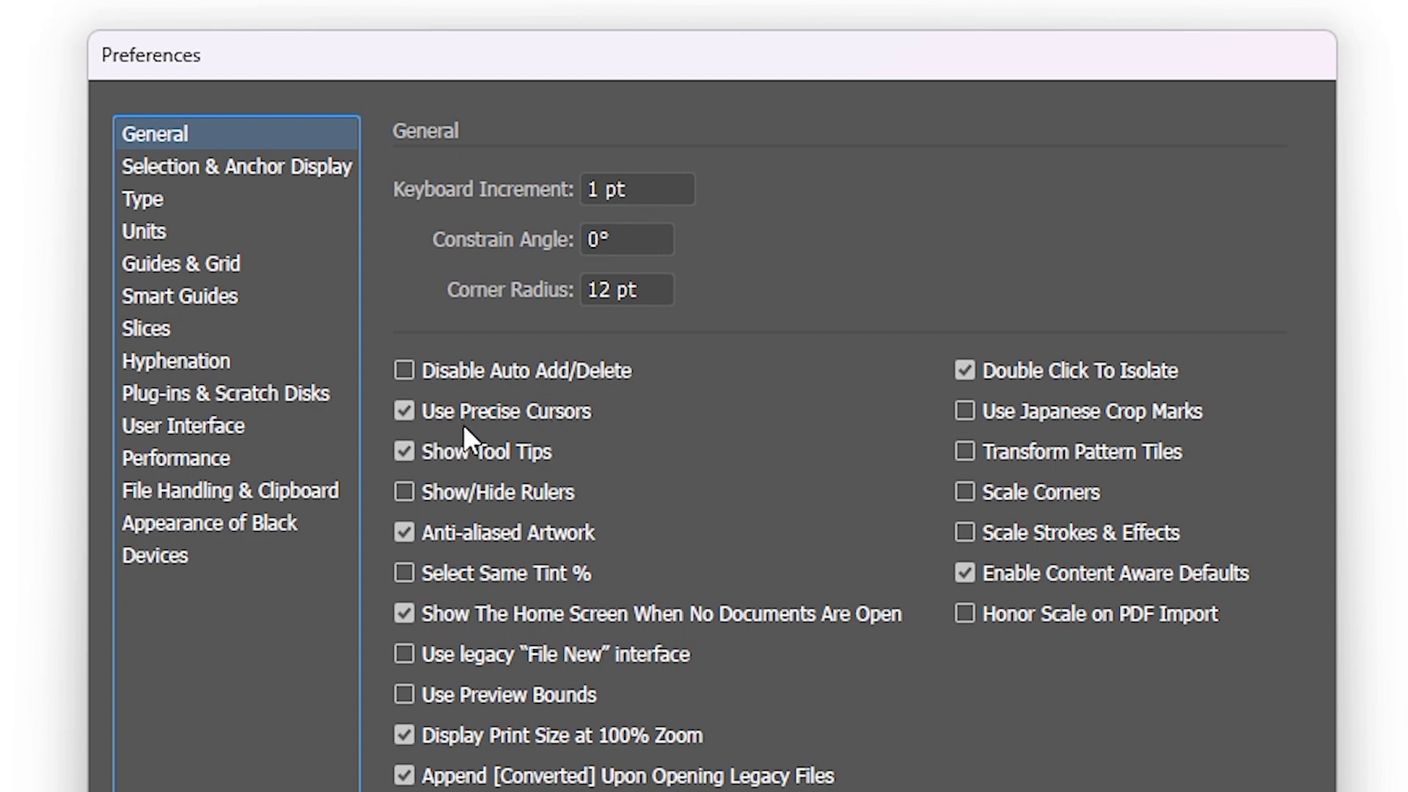
left_click(403, 410)
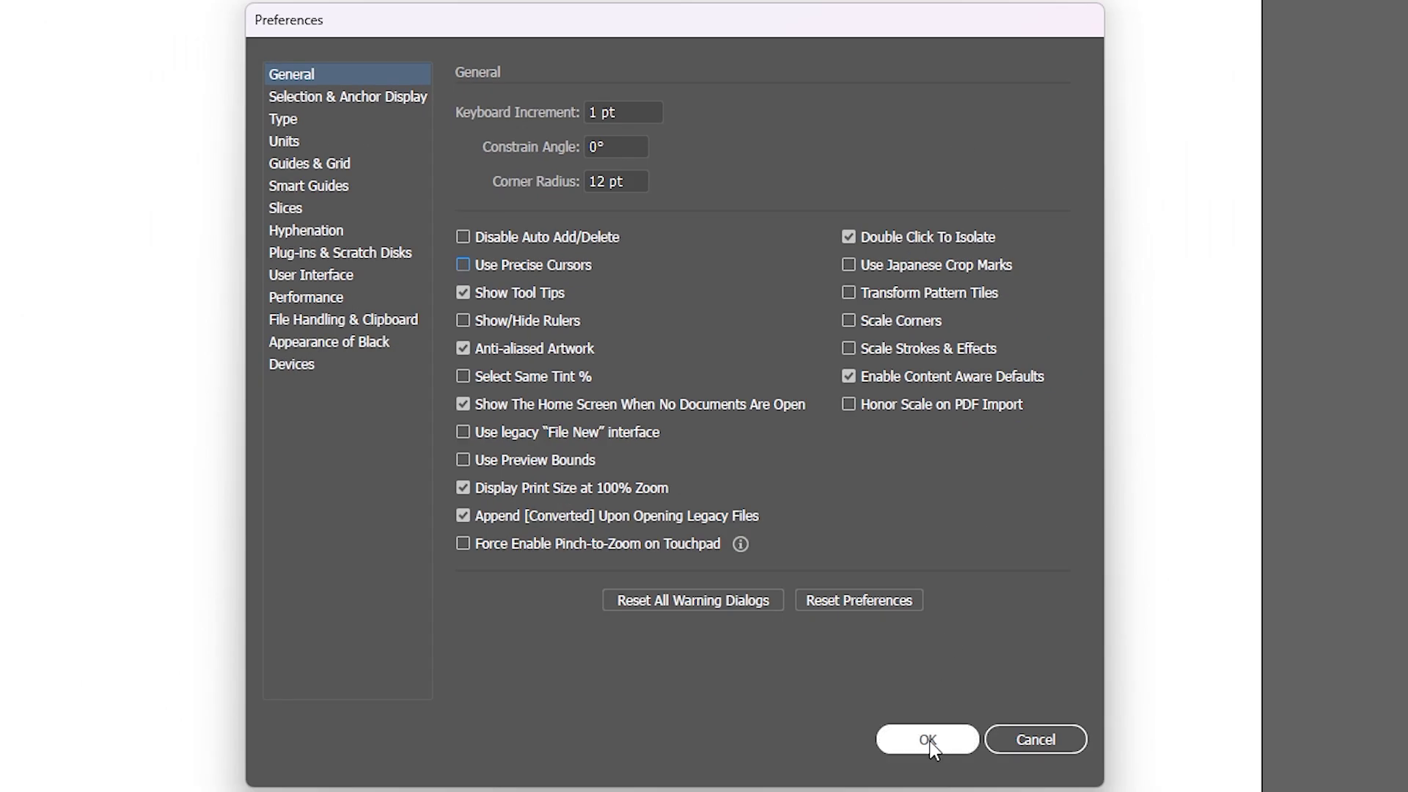
left_click(928, 741)
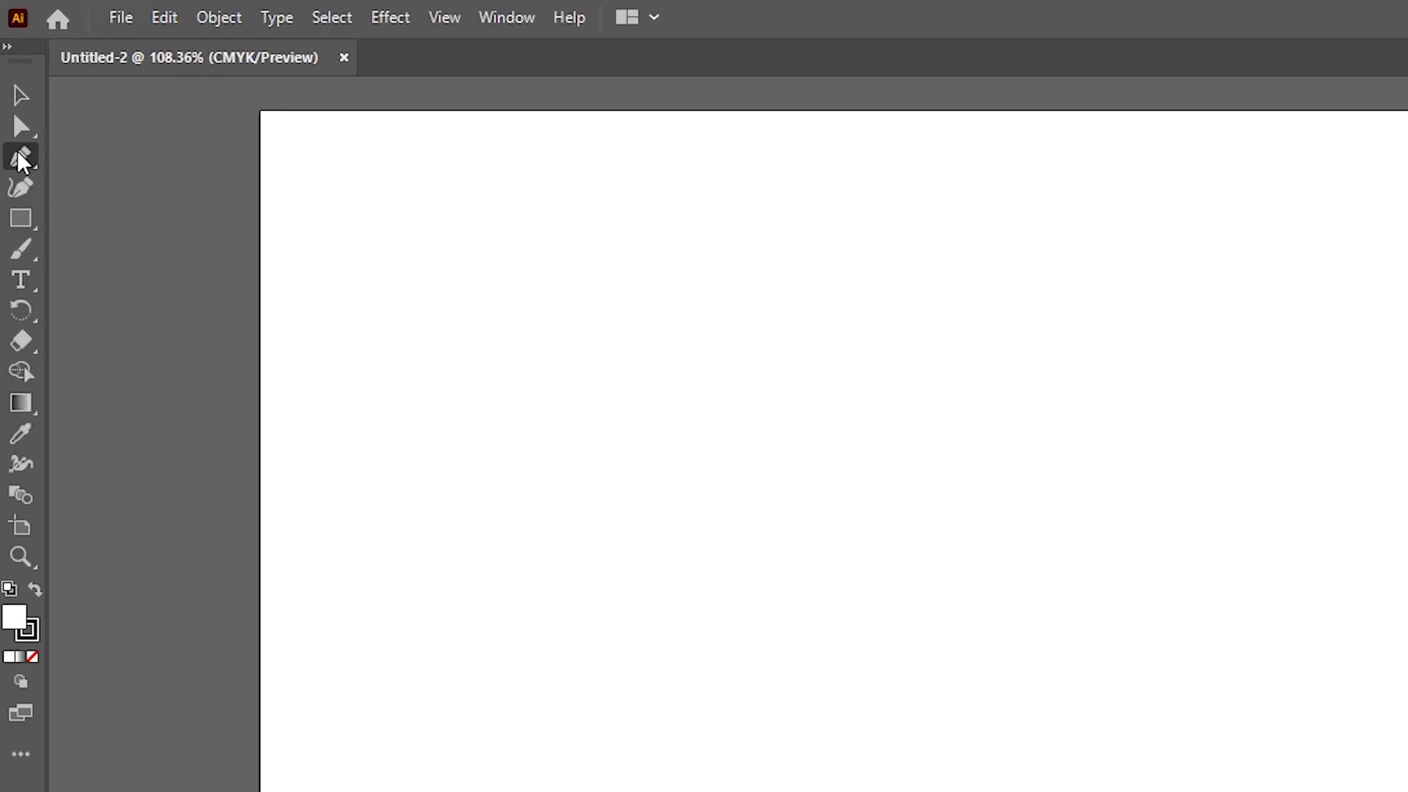
- Place six Pen tool anchor points, then close the path back at the start
left_click(305, 264)
left_click(820, 365)
left_click(969, 511)
left_click(970, 664)
left_click(715, 672)
left_click(623, 600)
left_click(530, 460)
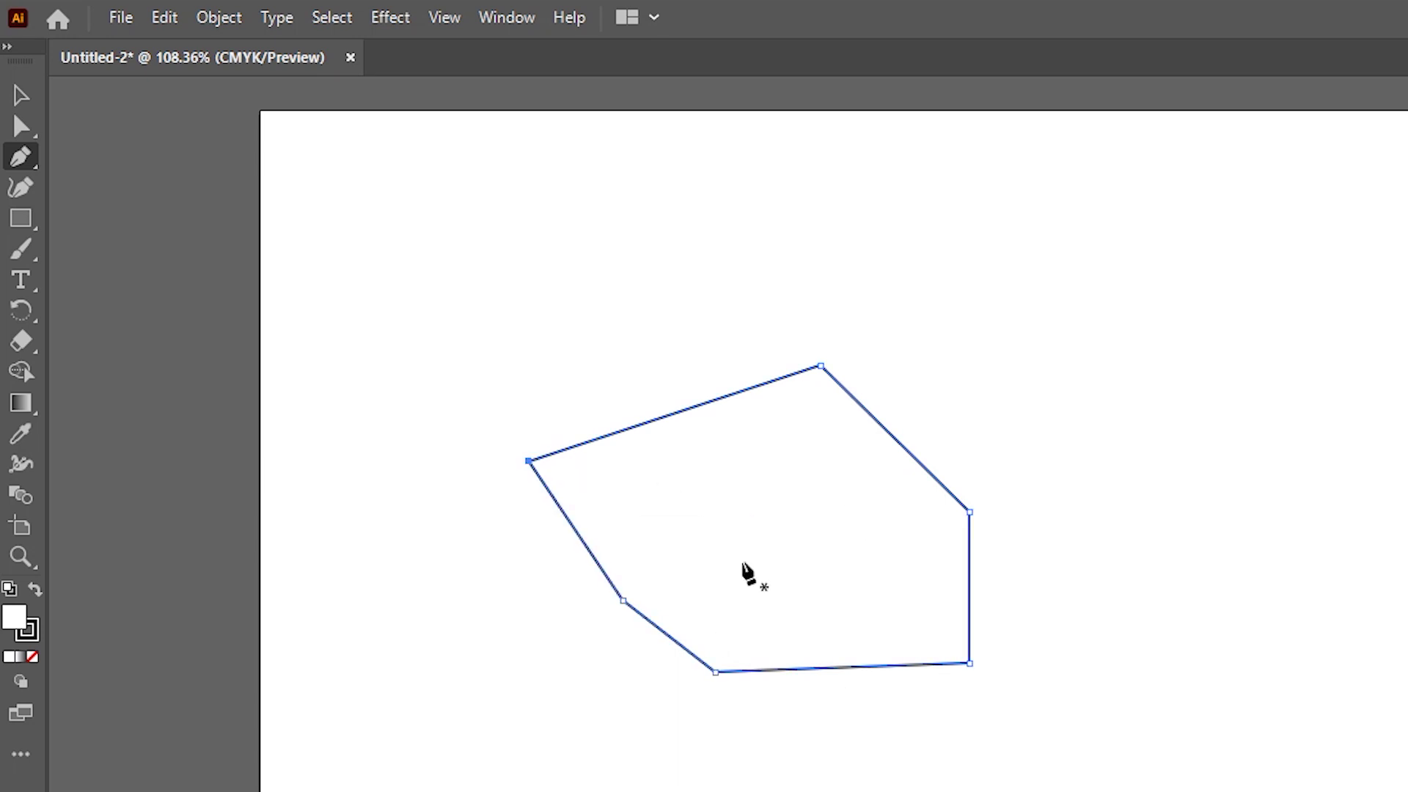